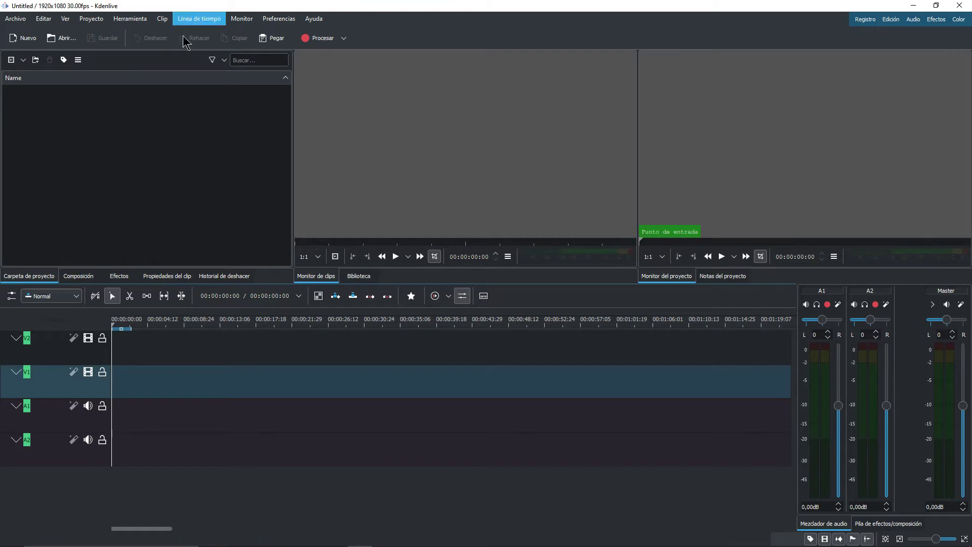
Step: Import the CAP 54 folder from STREAMING into the project bin and decline switching to the clip's profile
left_click(24, 59)
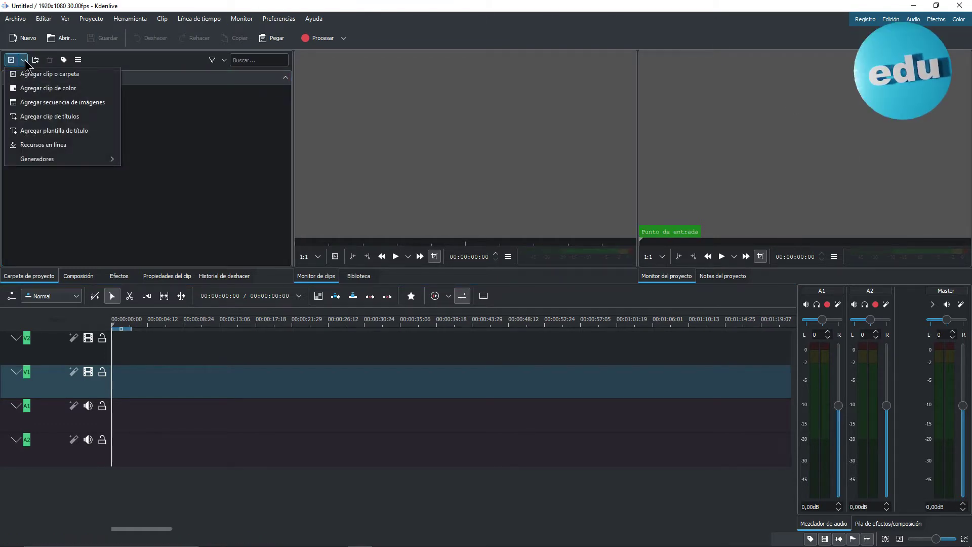
left_click(26, 79)
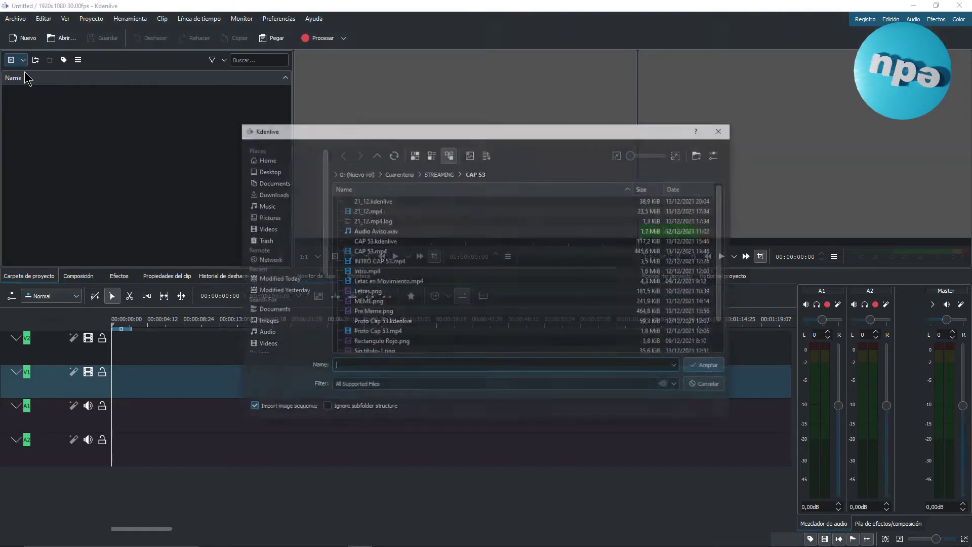
left_click(439, 173)
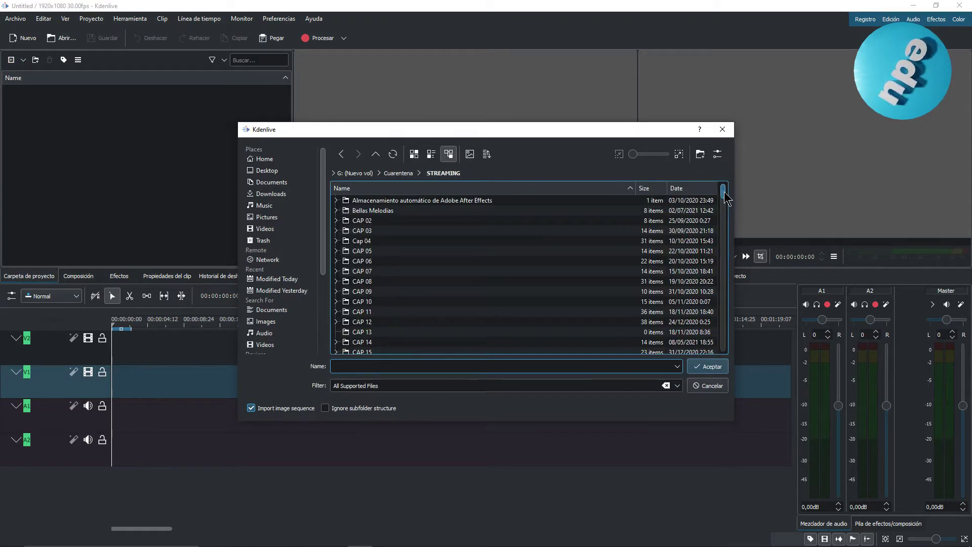
left_click_drag(723, 198, 726, 240)
left_click(422, 271)
left_click(359, 272)
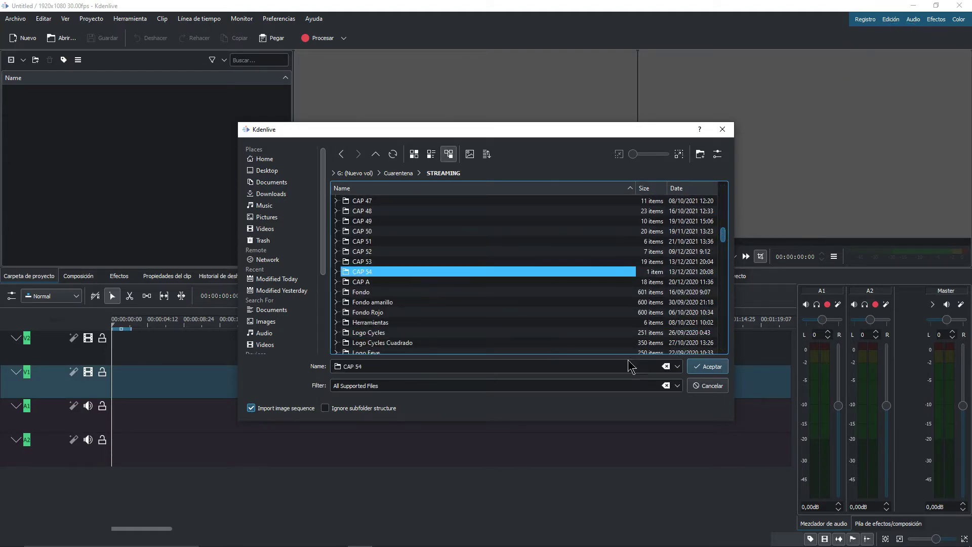
left_click(707, 366)
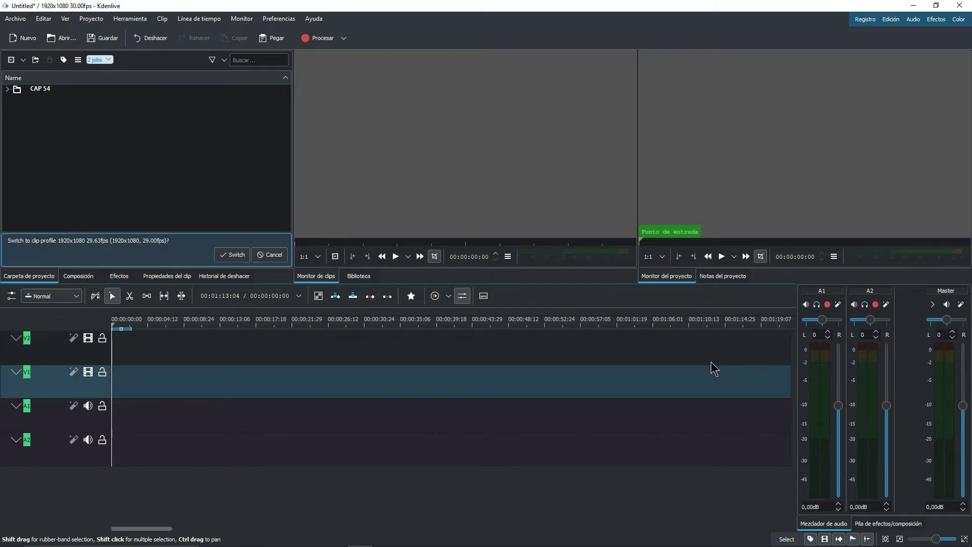
left_click(269, 255)
Step: Preview WIN_20211213_20_05_18_Pro.mp4 from the CAP 54 folder and place it at the start of tracks V1 and A1
left_click(7, 89)
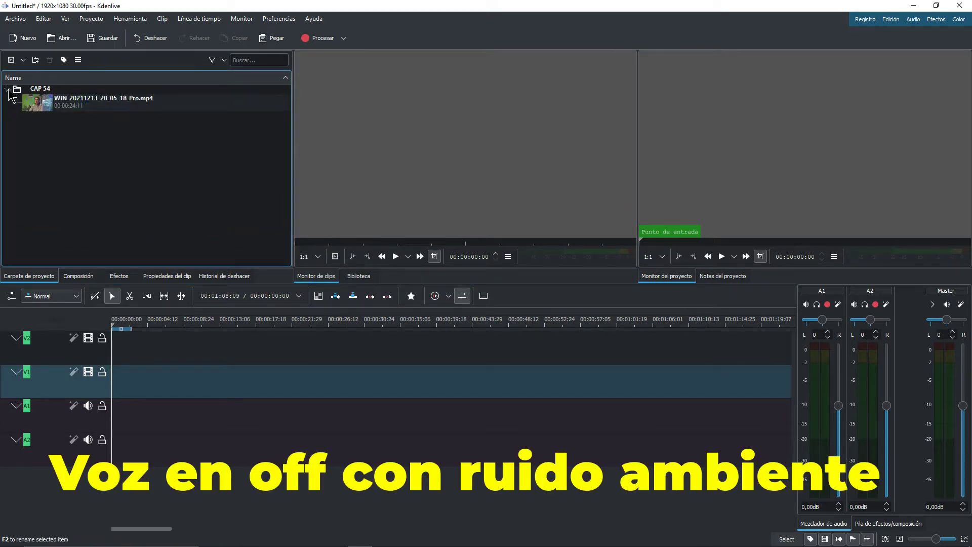
left_click(37, 104)
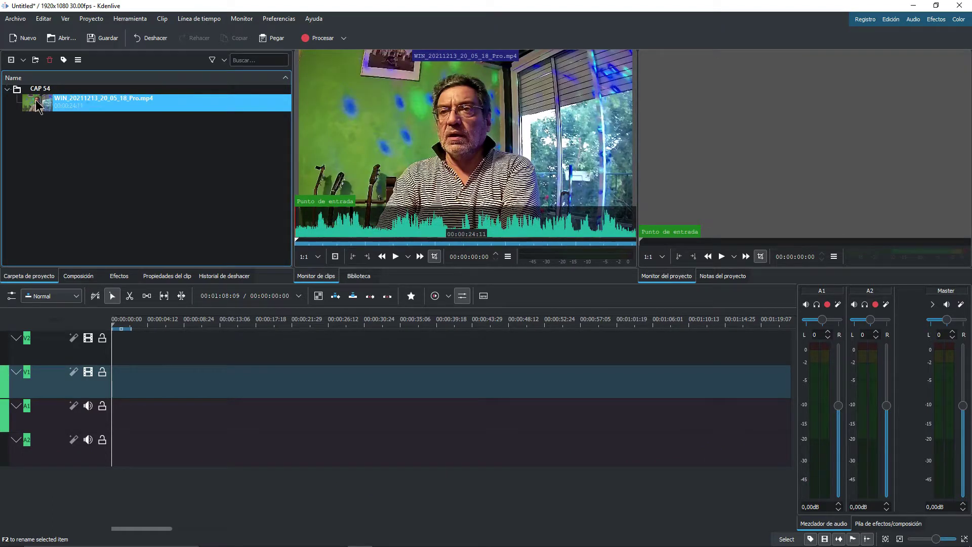
left_click(396, 257)
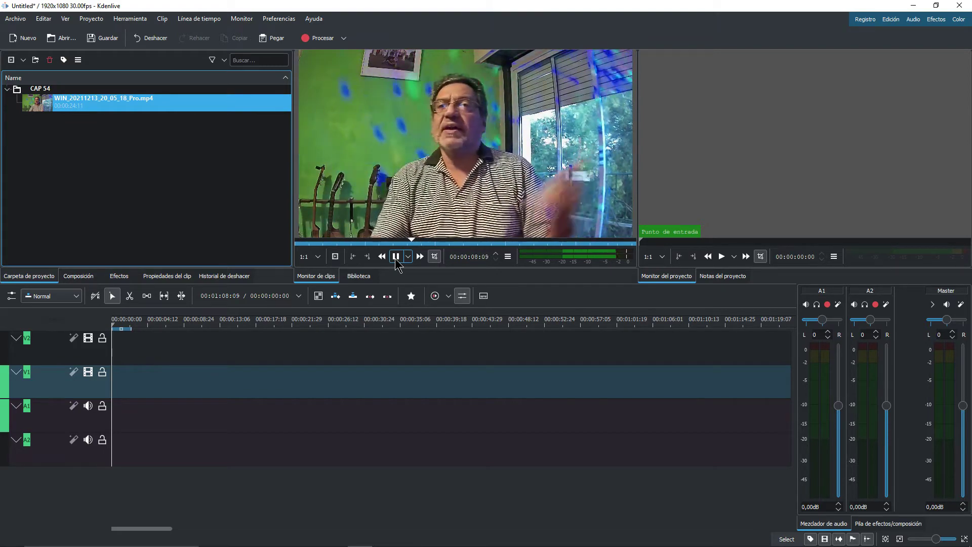
left_click(395, 257)
left_click_drag(418, 141, 97, 407)
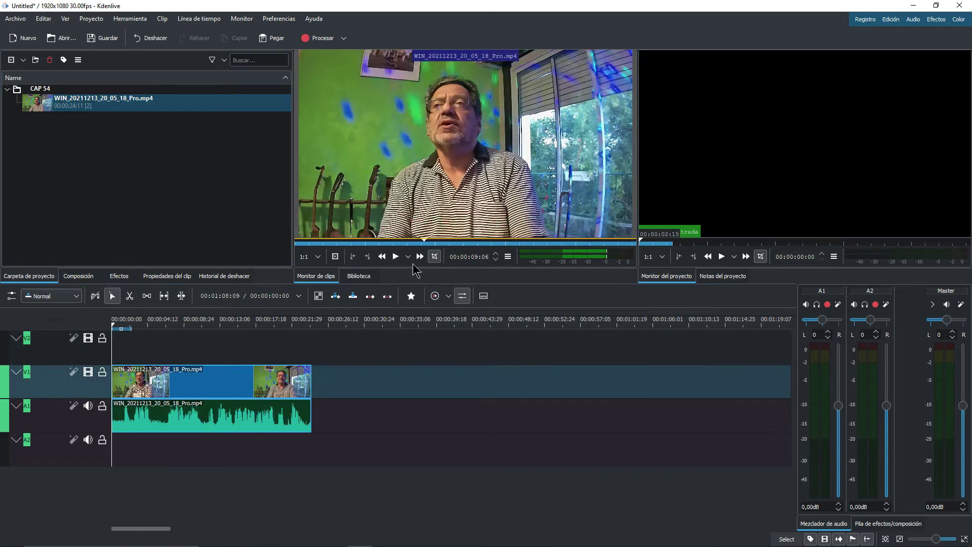
Step: Play the timeline to hear the voice with its background noise, and bring the playhead back to about 00:00:09:24
left_click(723, 257)
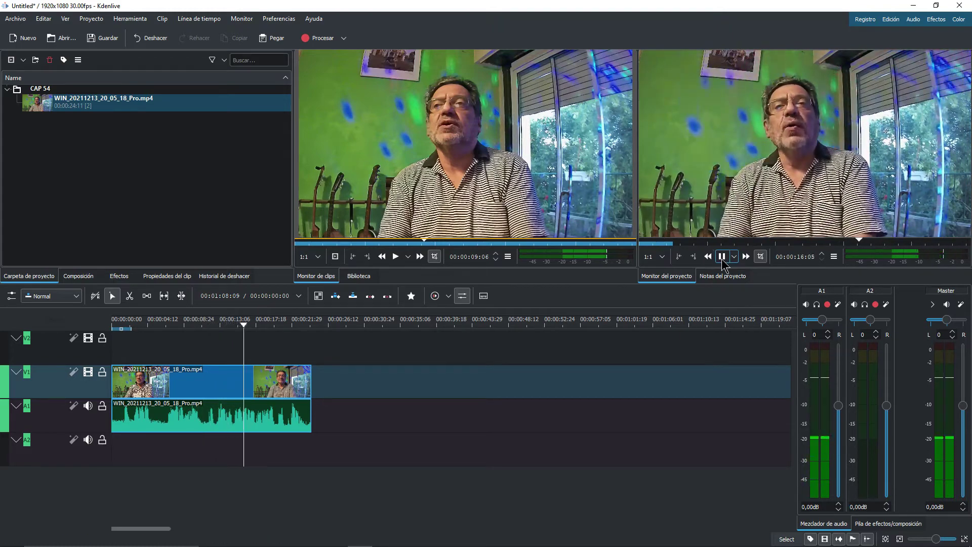
left_click(722, 257)
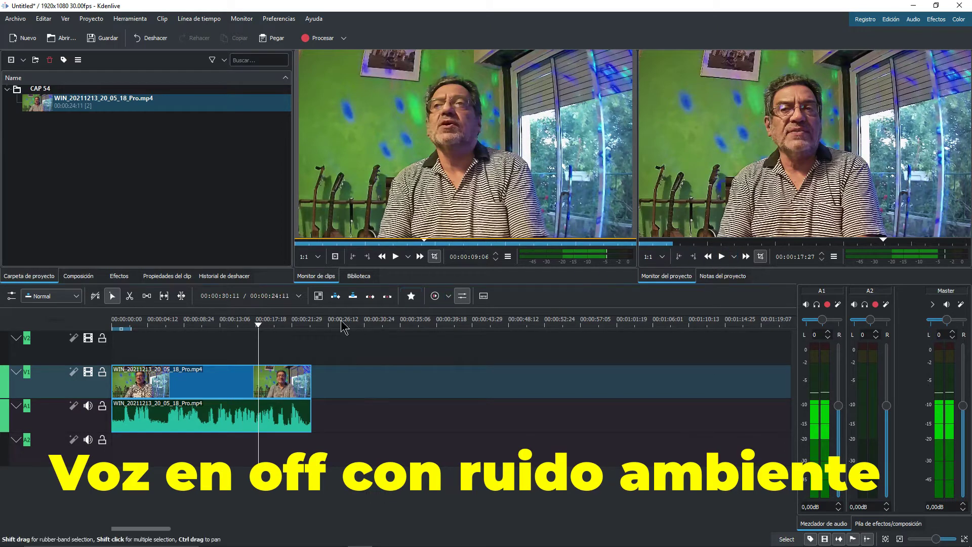
left_click_drag(261, 326, 191, 328)
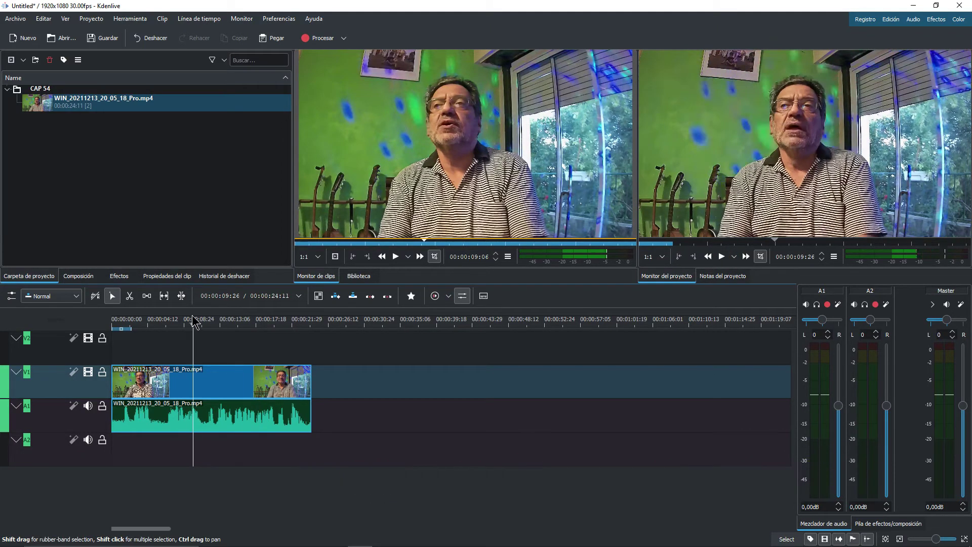
Step: Select the audio clip on track A1 and switch to the Effects workspace to search the effects list
left_click(178, 429)
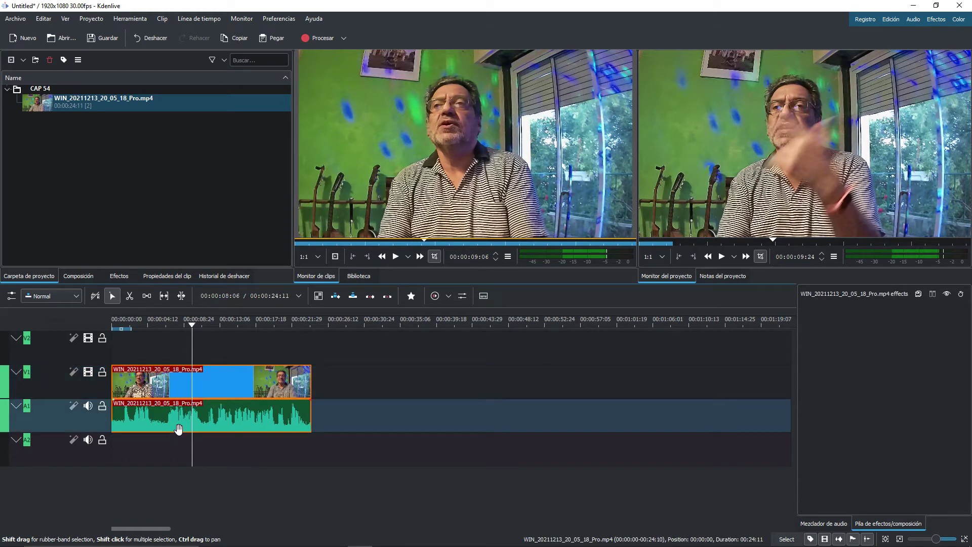
left_click(937, 19)
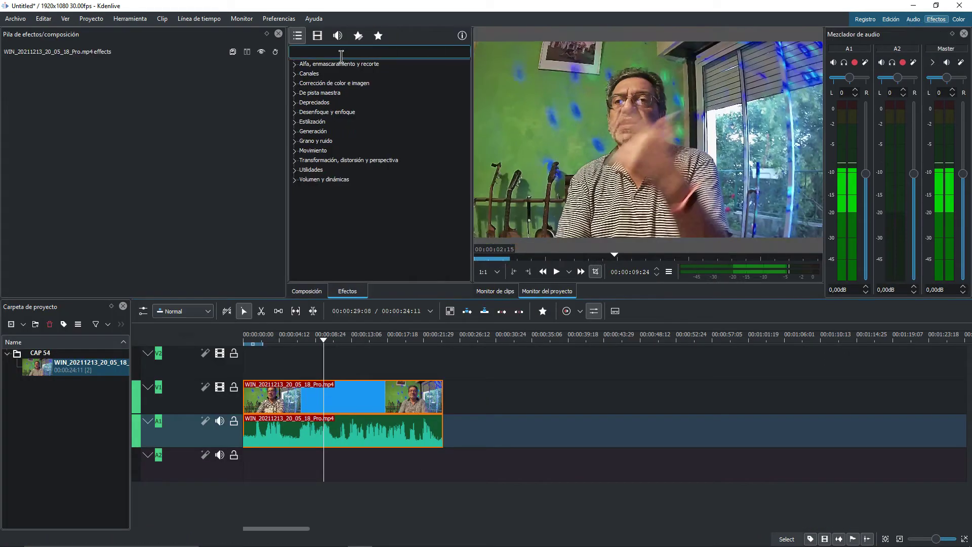
left_click(341, 53)
type("rui")
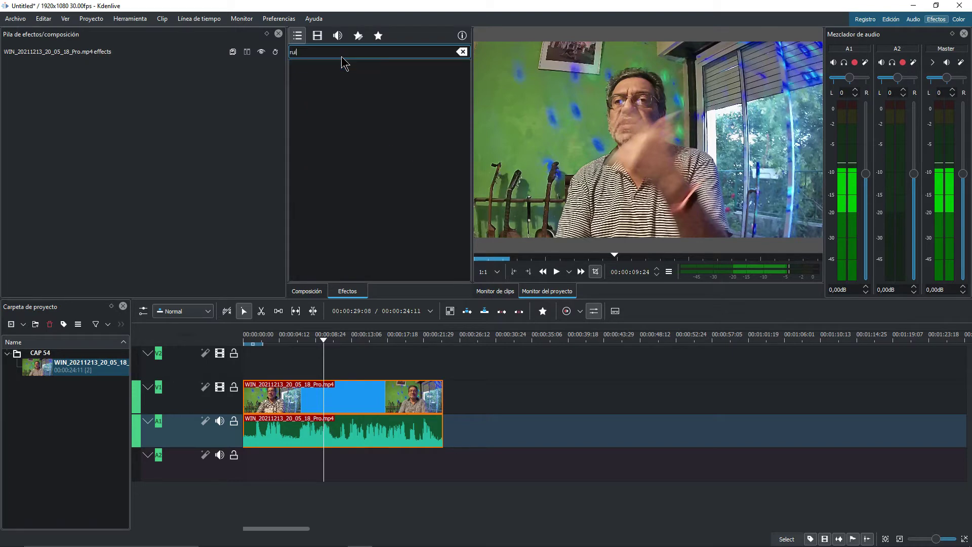
key("BackSpace")
key("BackSpace")
key("BackSpace")
Step: Search the effects for "noi" and apply Noise Suppressor for Voice to the audio clip on track A1
type("noi")
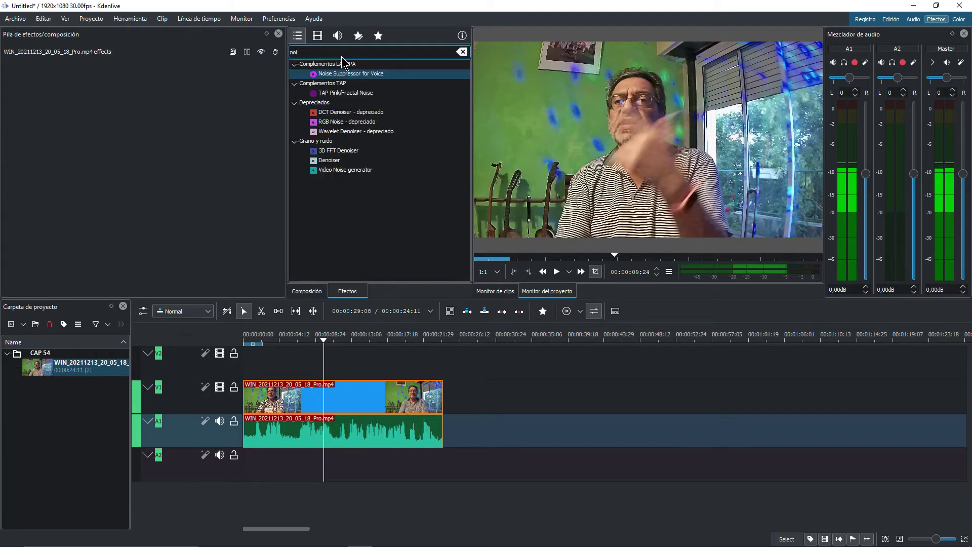
left_click(343, 74)
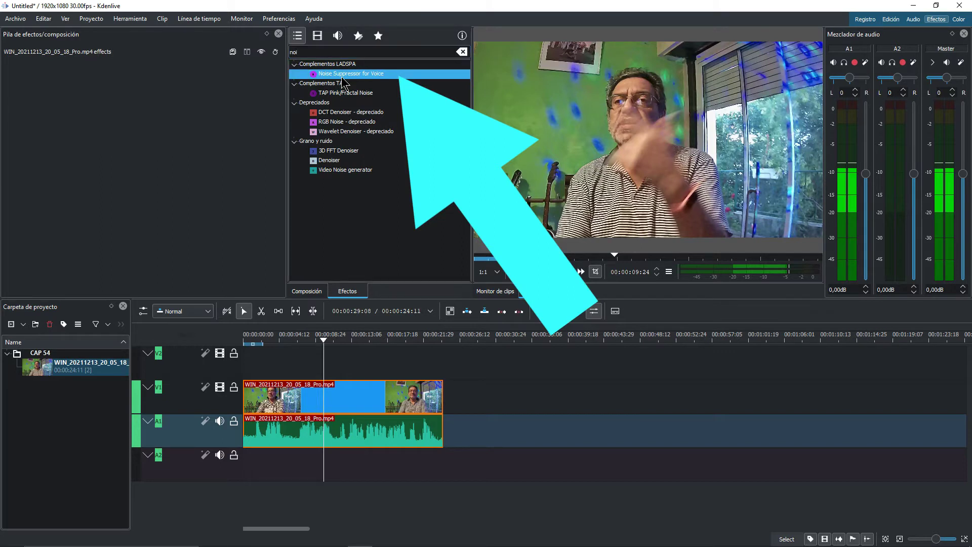
left_click_drag(343, 81, 298, 436)
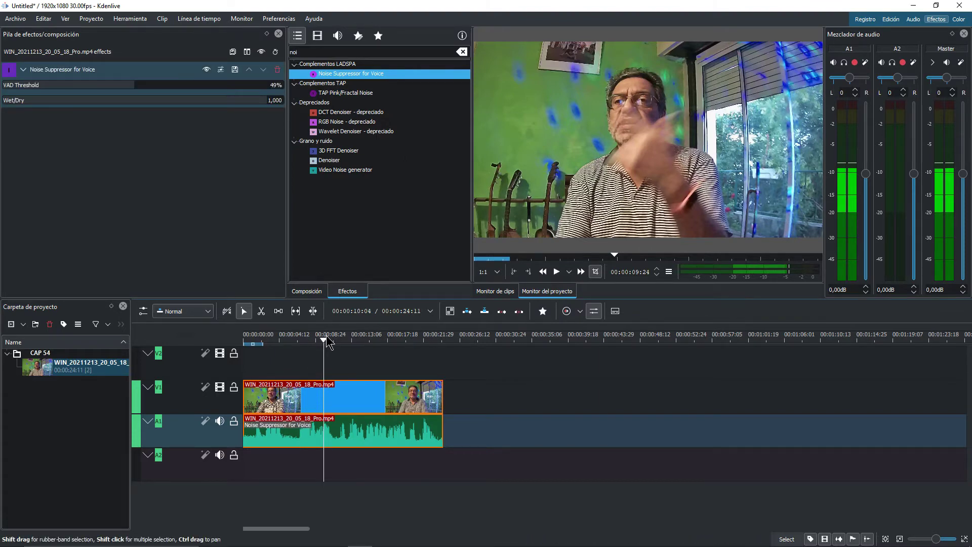
Step: Play the first seconds of the timeline from the start to hear the audio with the noise suppressor applied
key("Home")
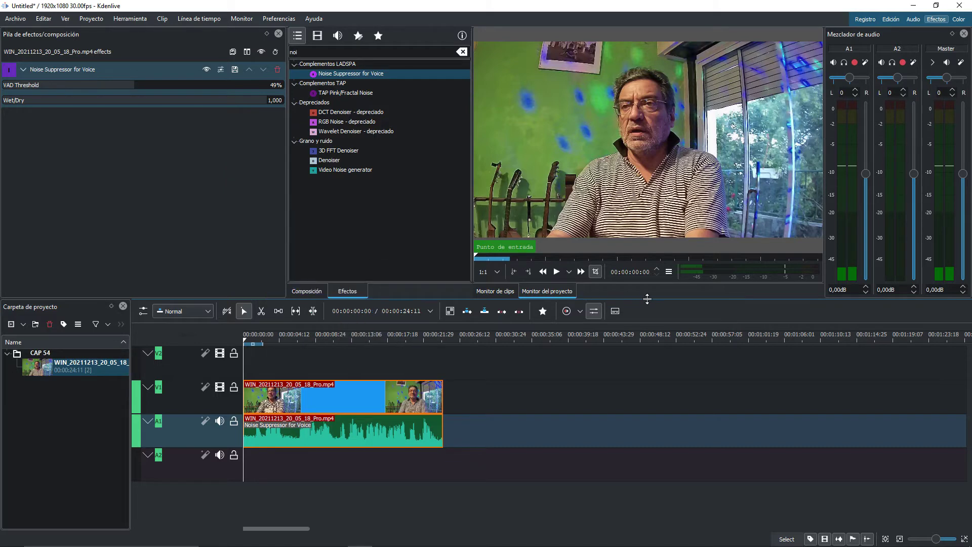
left_click(555, 273)
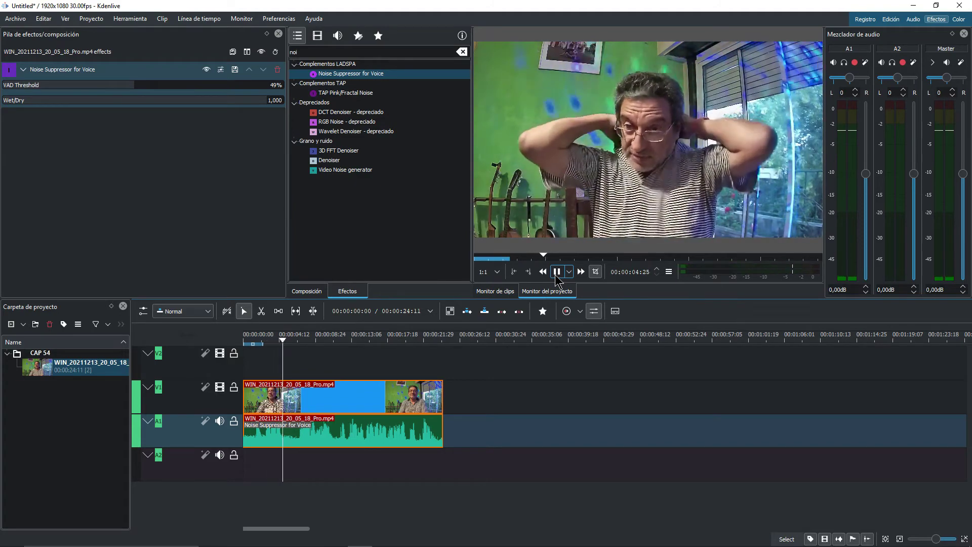
left_click(556, 273)
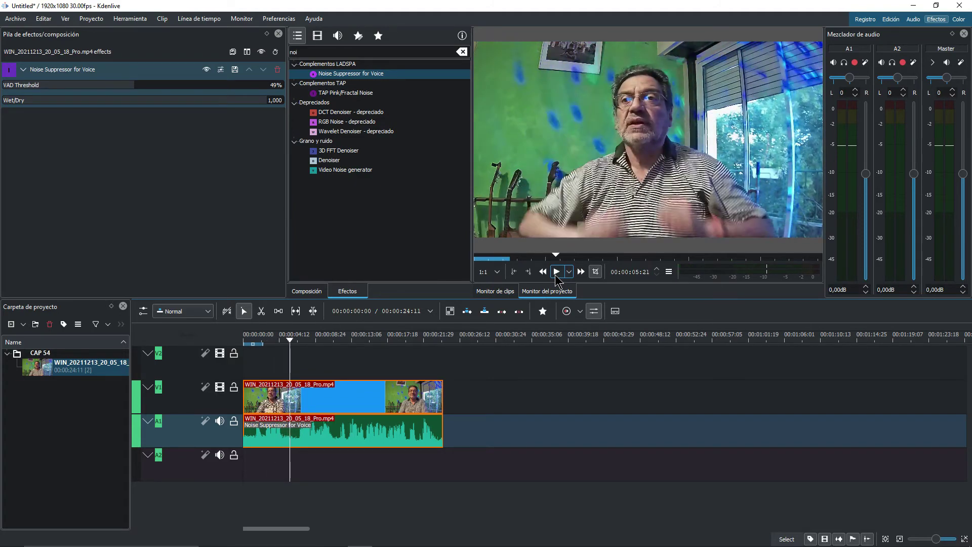
Step: Compare the audio by playing it with Noise Suppressor for Voice disabled and again with the effect re-enabled
left_click(206, 70)
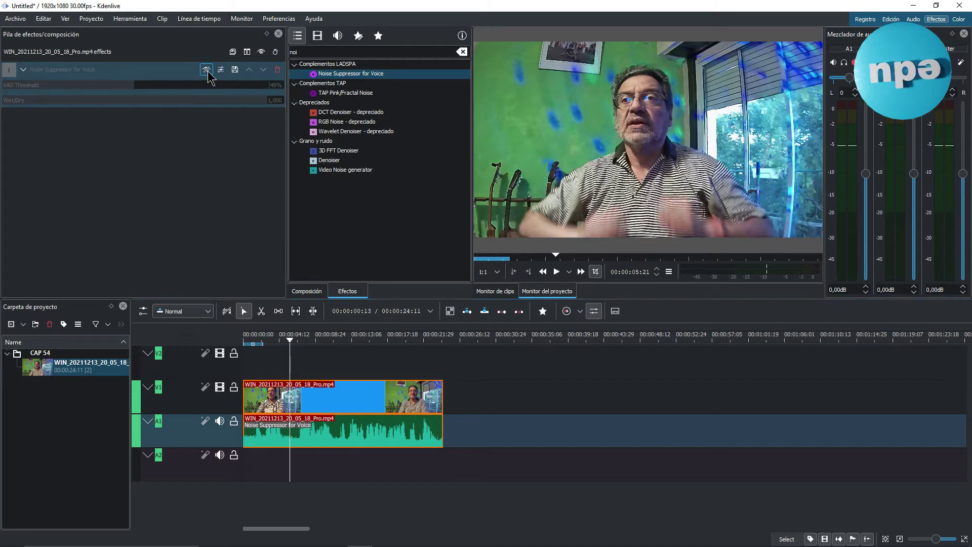
left_click(555, 272)
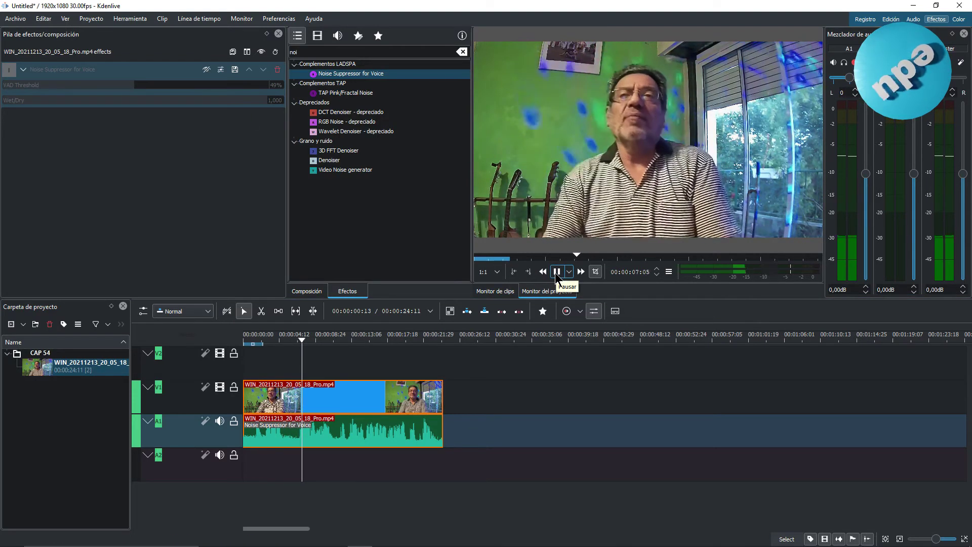
left_click(556, 273)
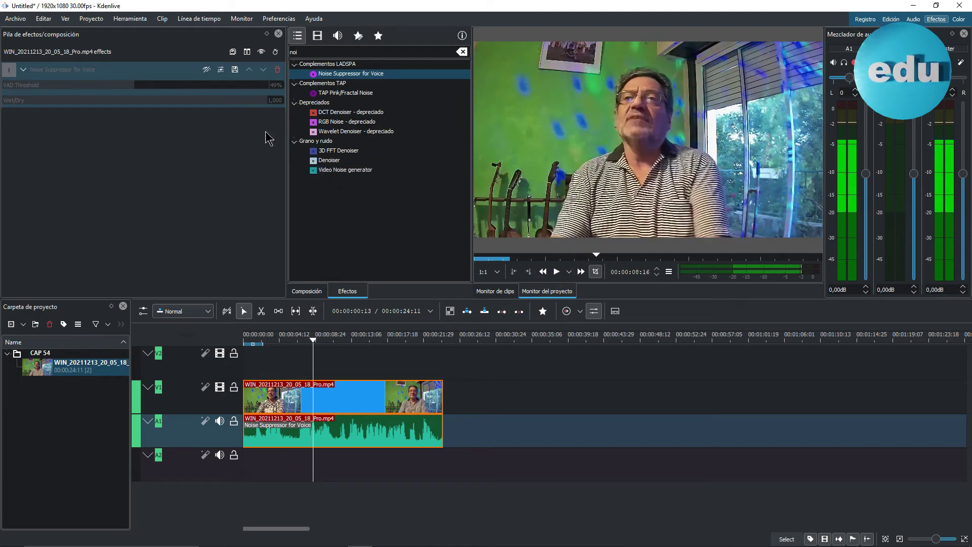
left_click(206, 69)
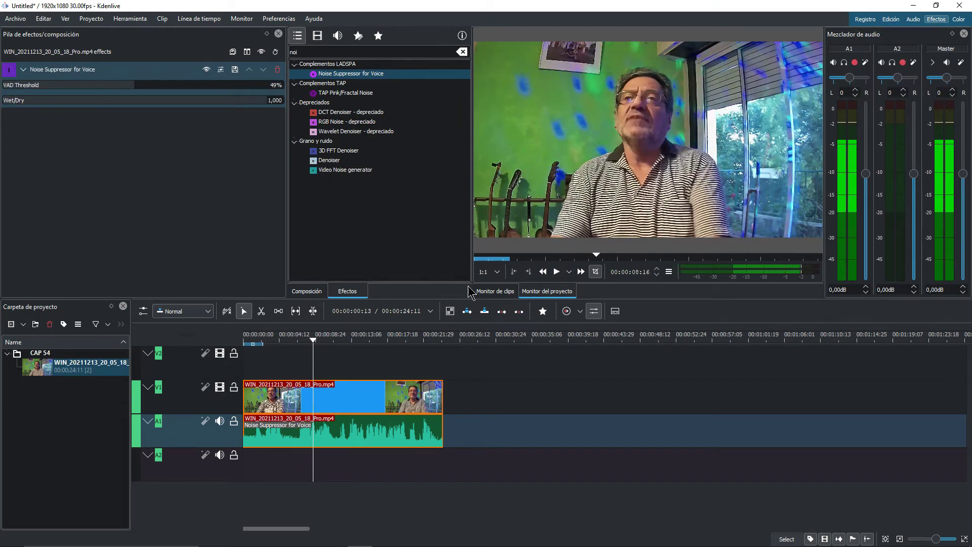
left_click(556, 273)
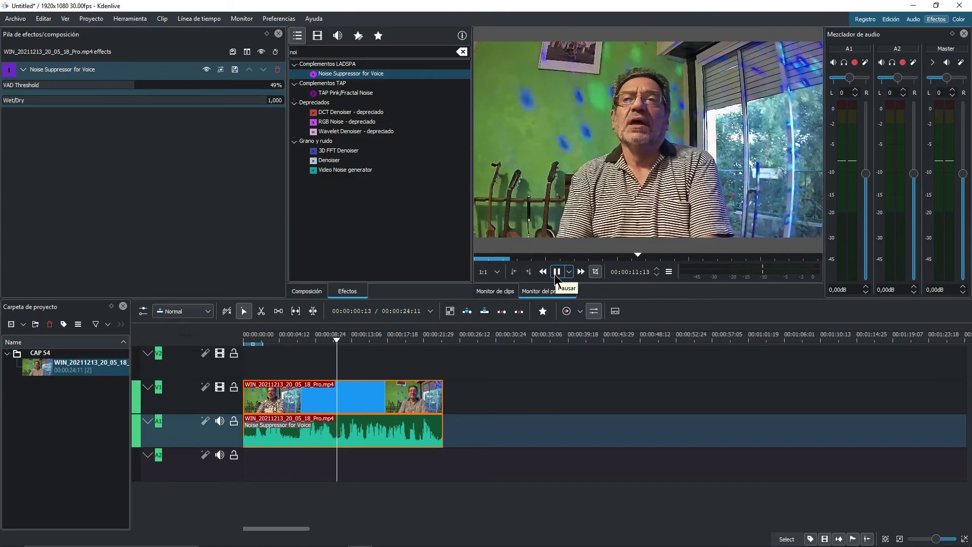
left_click(556, 272)
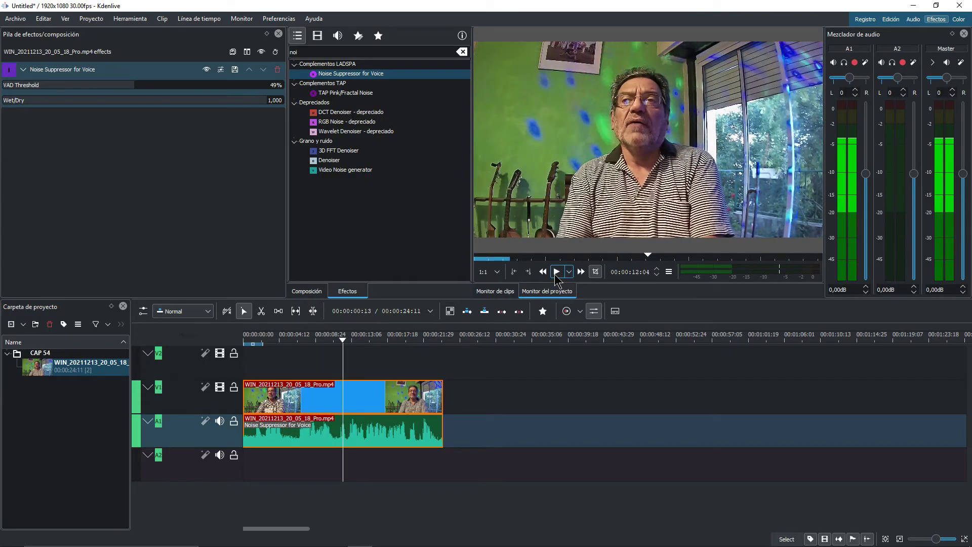